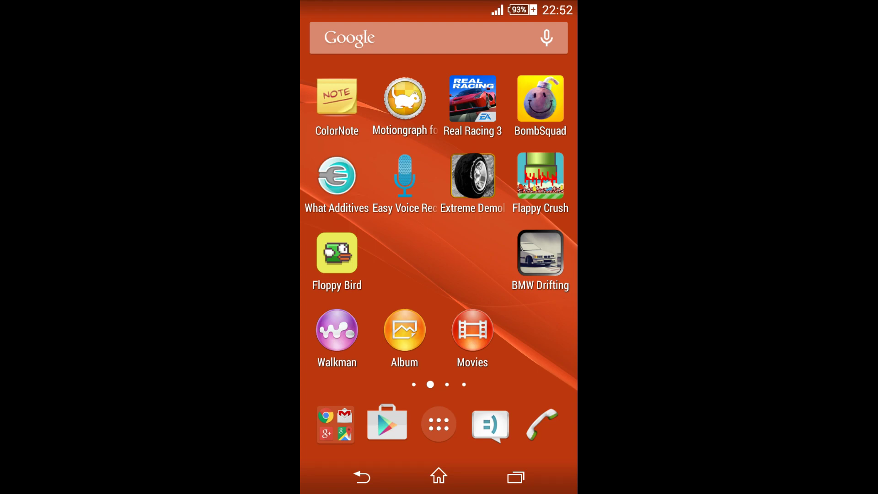
Launch Chrome from the Google apps folder in the dock.
click(335, 424)
click(344, 219)
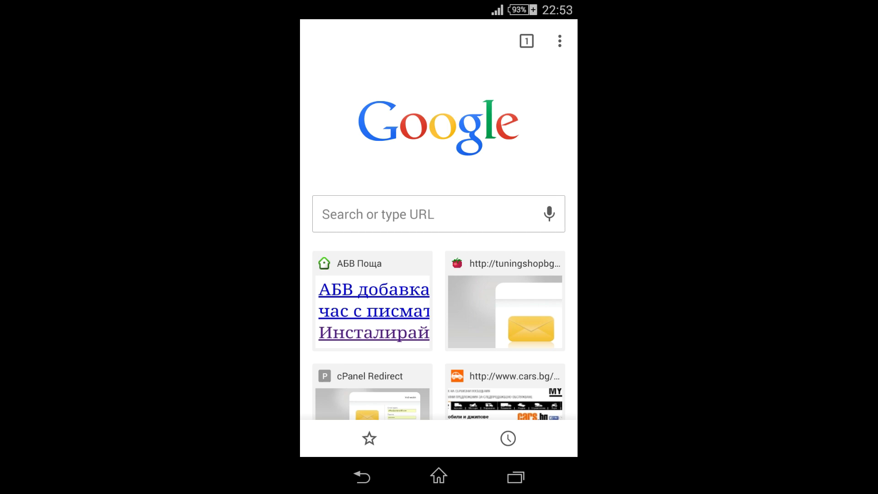
Open the tuningshopbg.com webmail tile, which shows the offline dinosaur page.
click(505, 302)
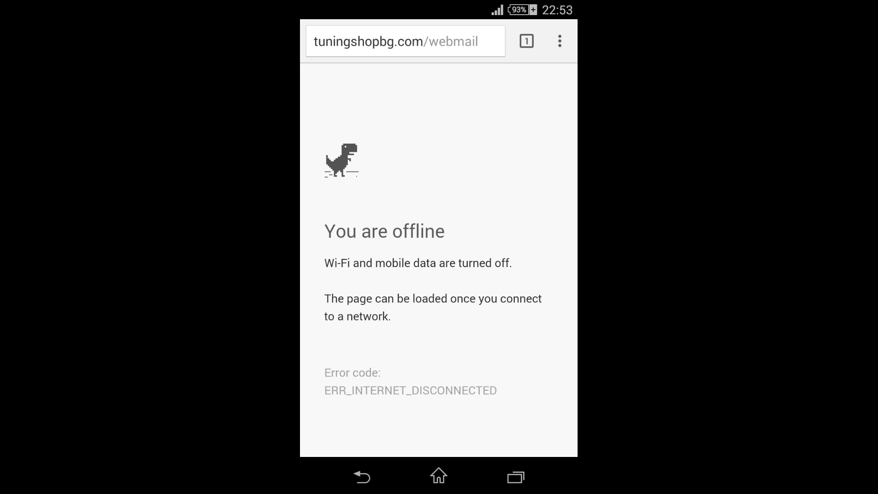
Jump cacti with Space until crashing at a 222 high score, then start a new run.
key(space)
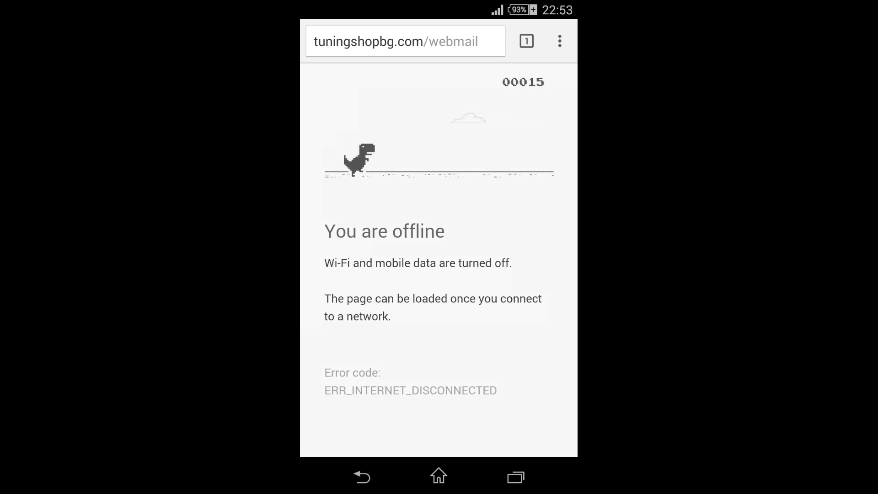
key(space)
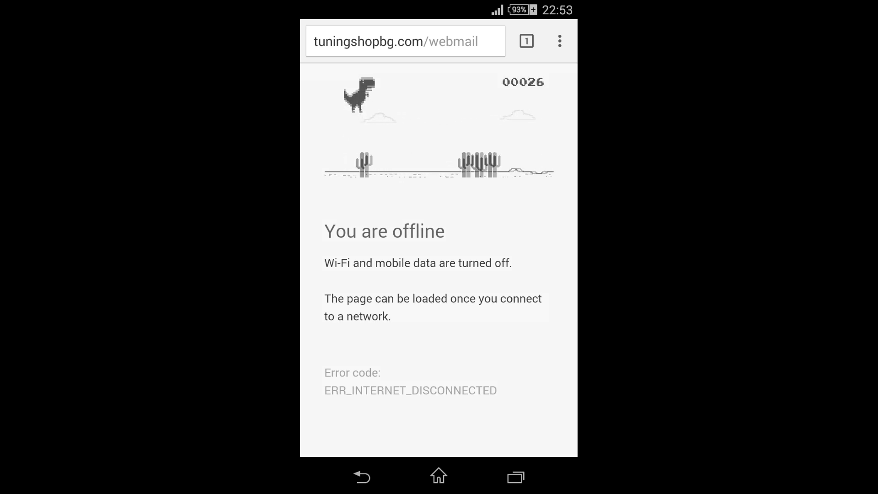
key(space)
key(space)
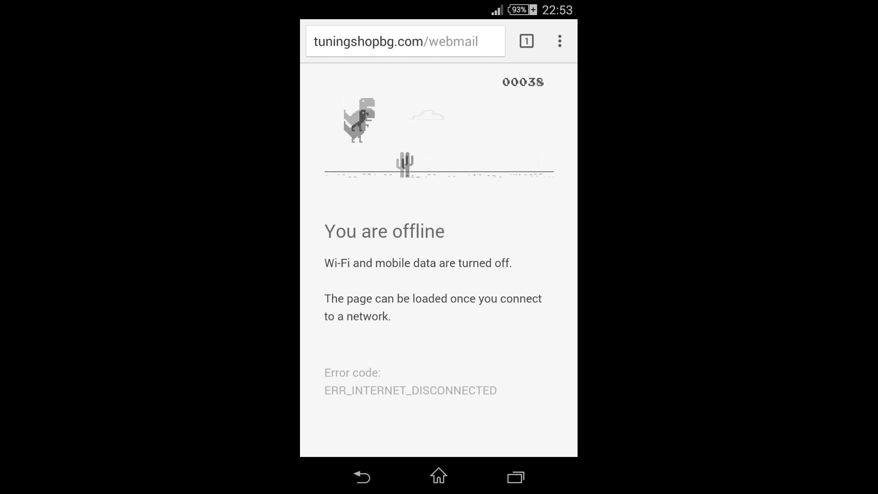
key(space)
key(space)
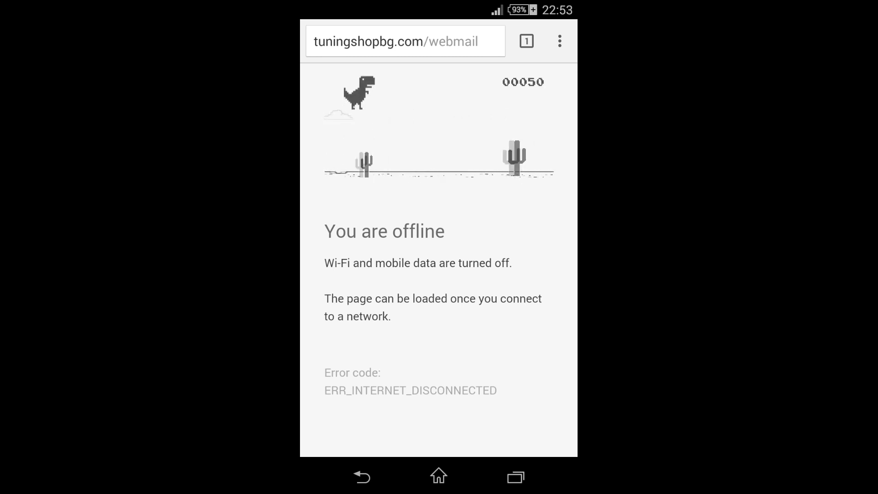
key(space)
key(space)
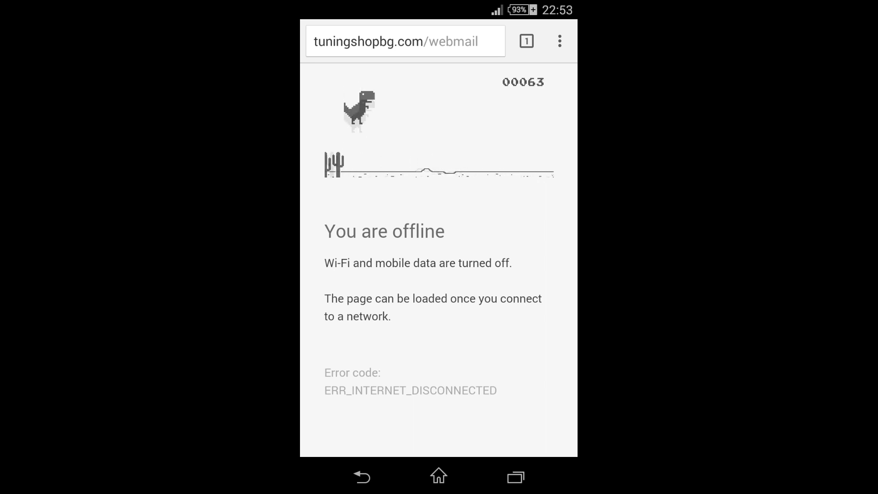
key(space)
key(space)
key(space)
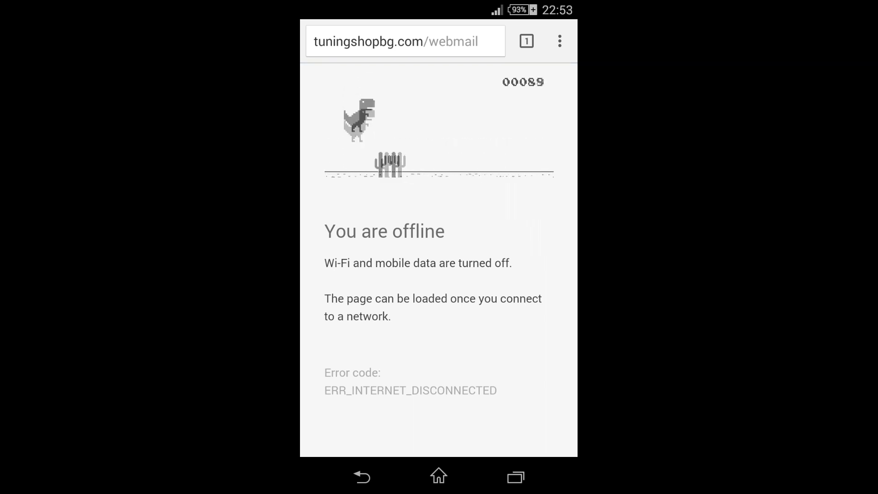
key(space)
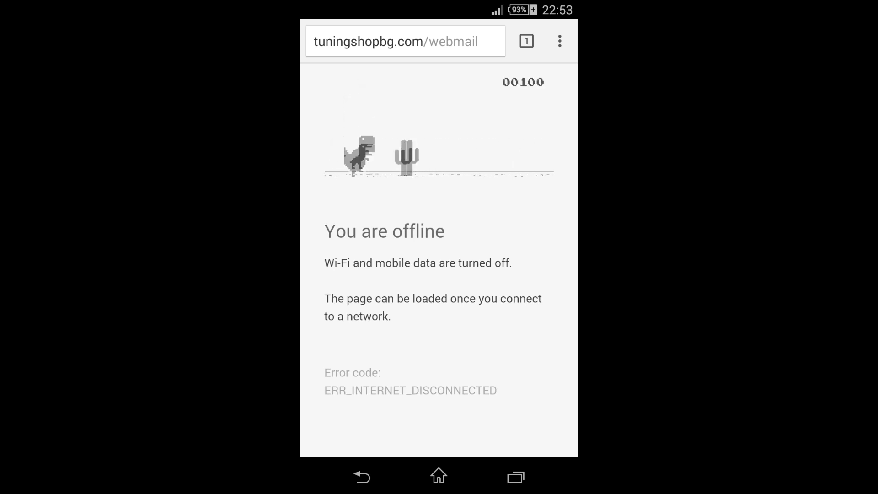
key(space)
key(space)
key(space)
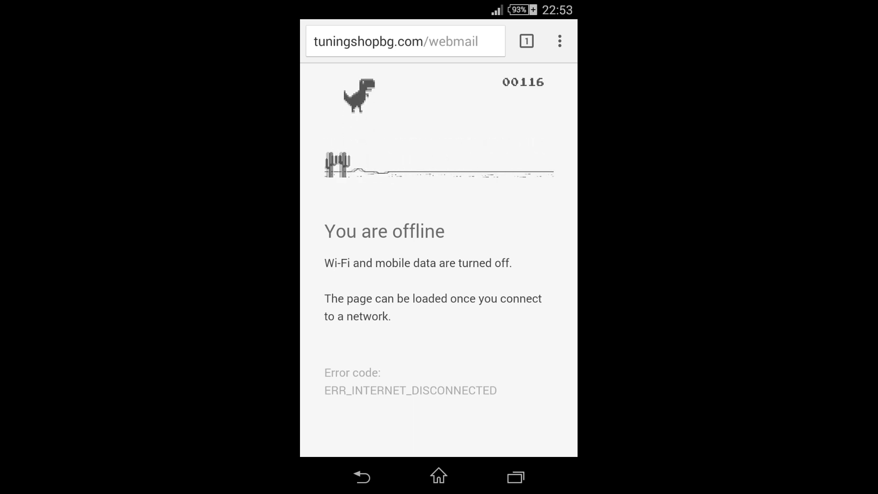
key(space)
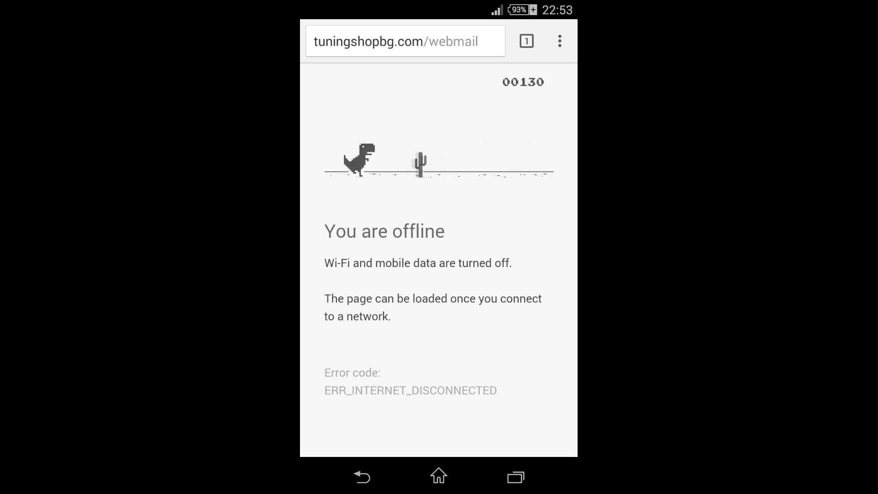
key(space)
key(space)
key(space)
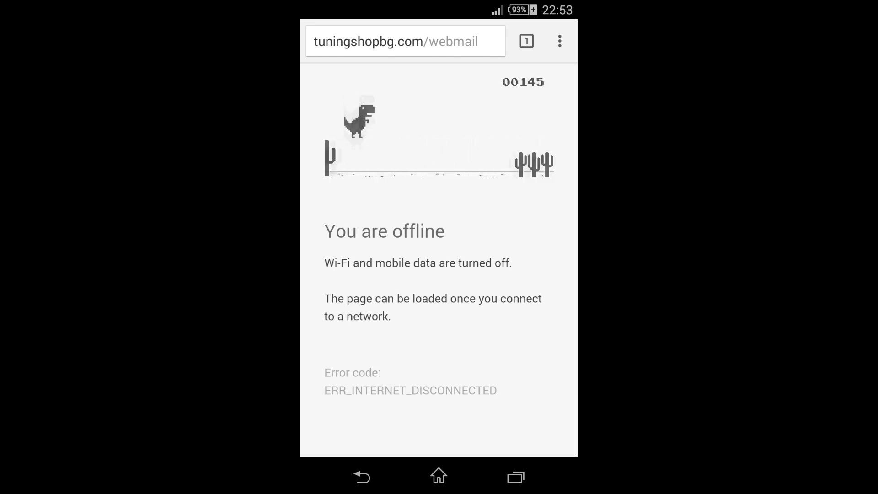
key(space)
key(space)
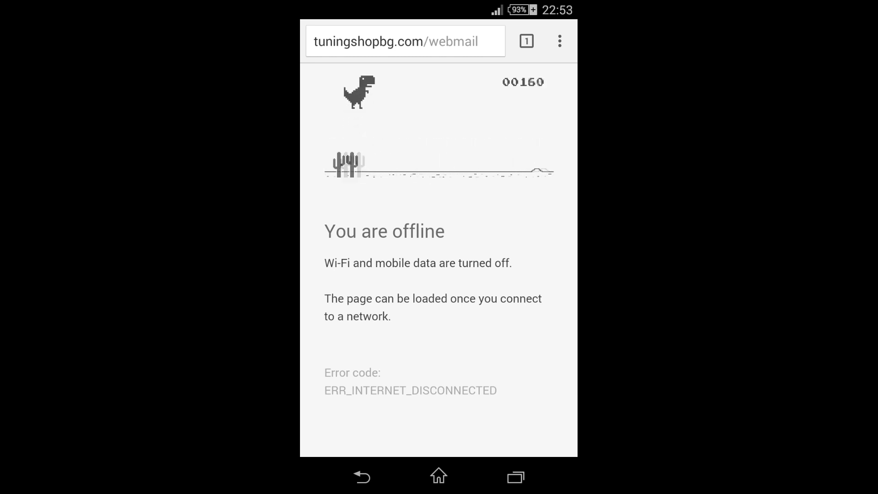
key(space)
key(space)
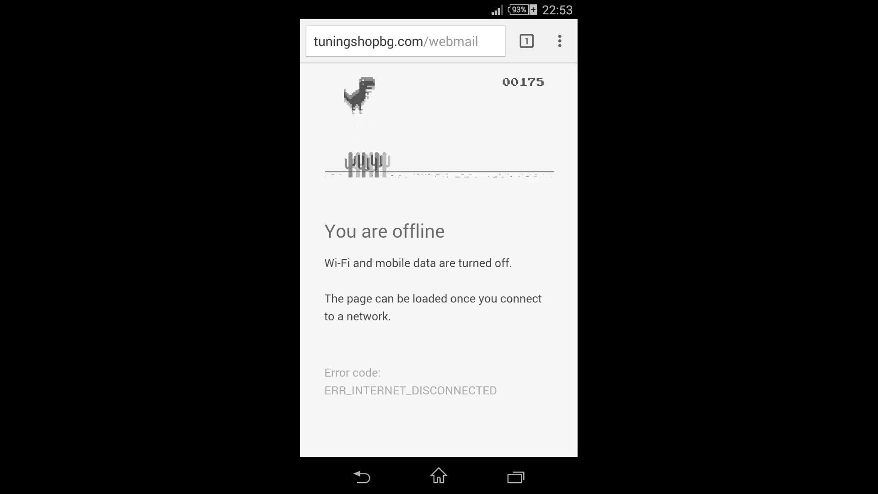
key(space)
key(space)
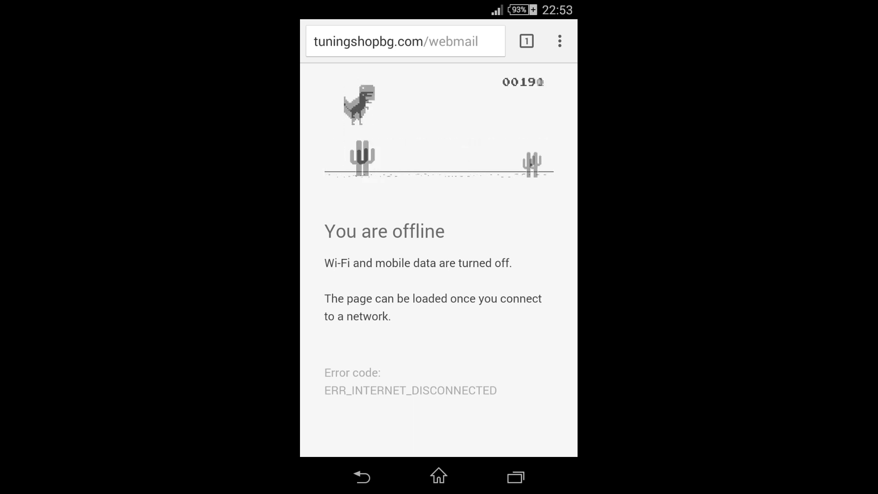
key(space)
key(space)
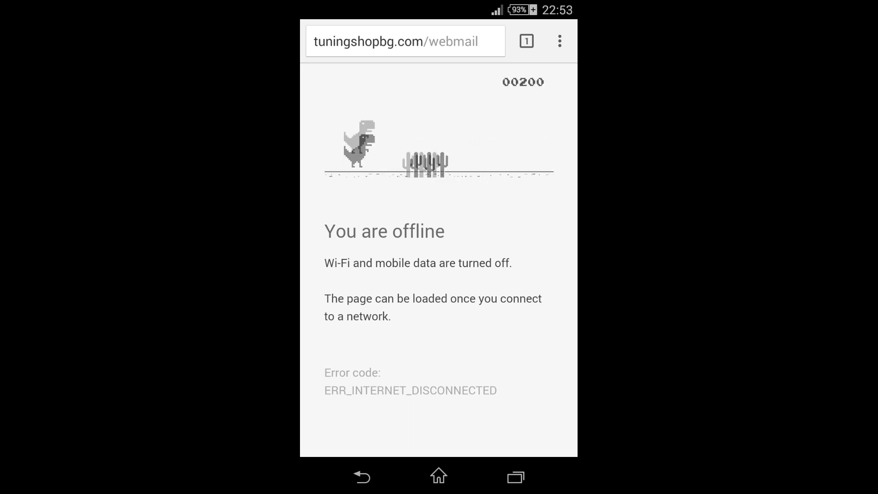
key(space)
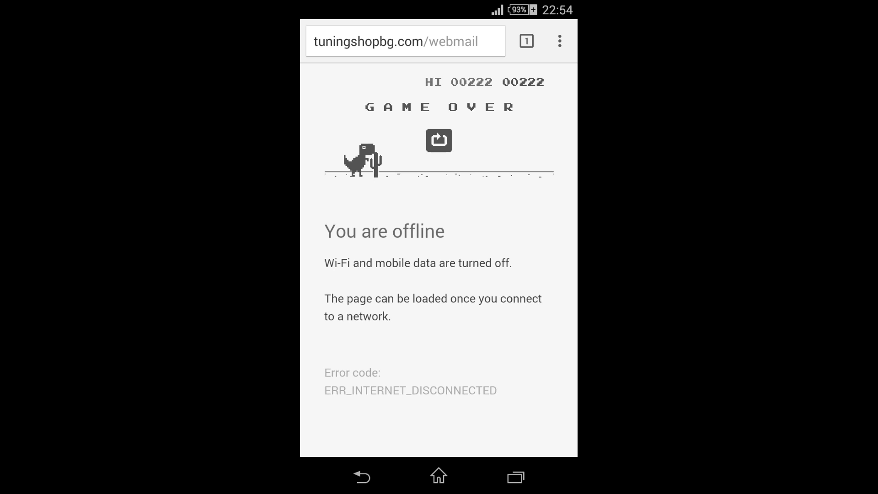
key(space)
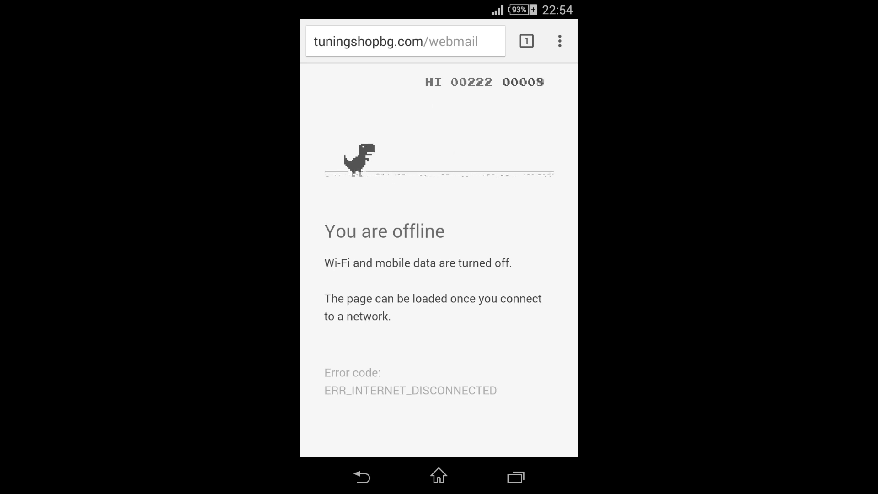
Jump the first few cacti until the dinosaur crashes.
key(space)
key(space)
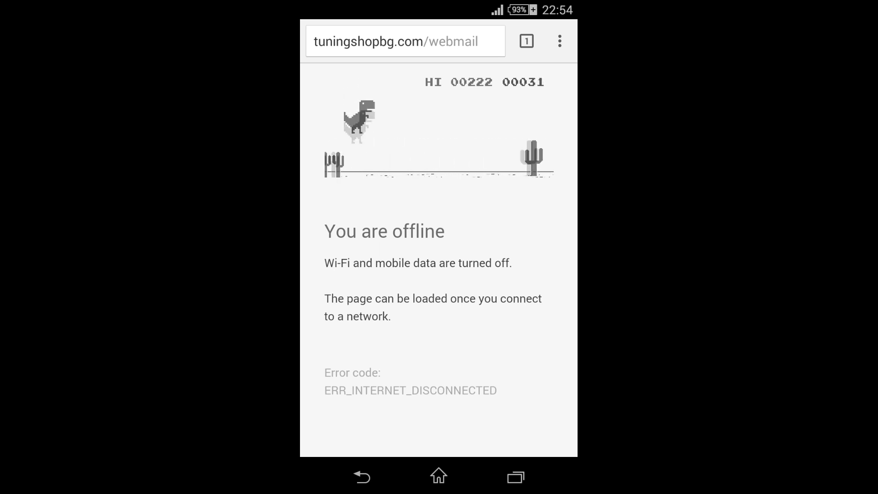
key(space)
key(space)
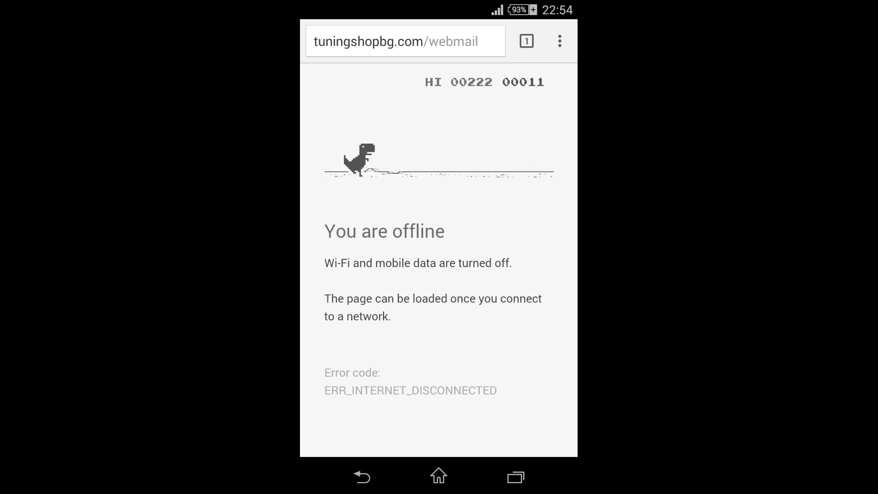
key(space)
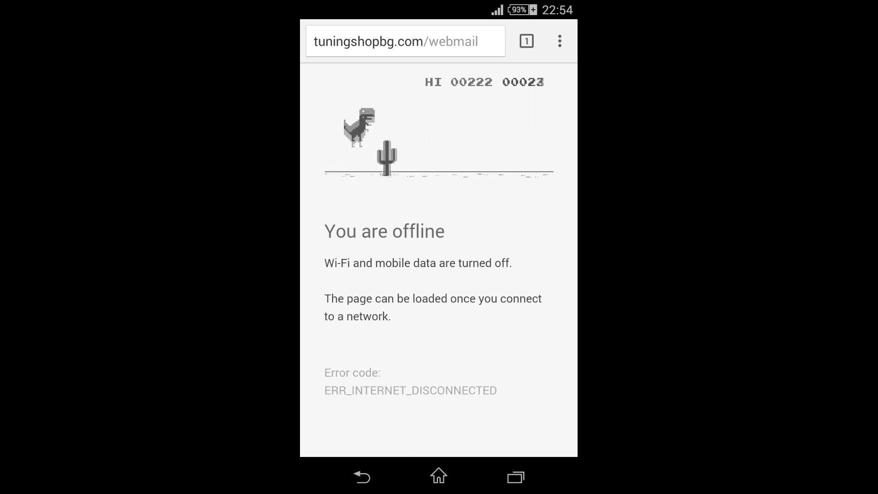
key(space)
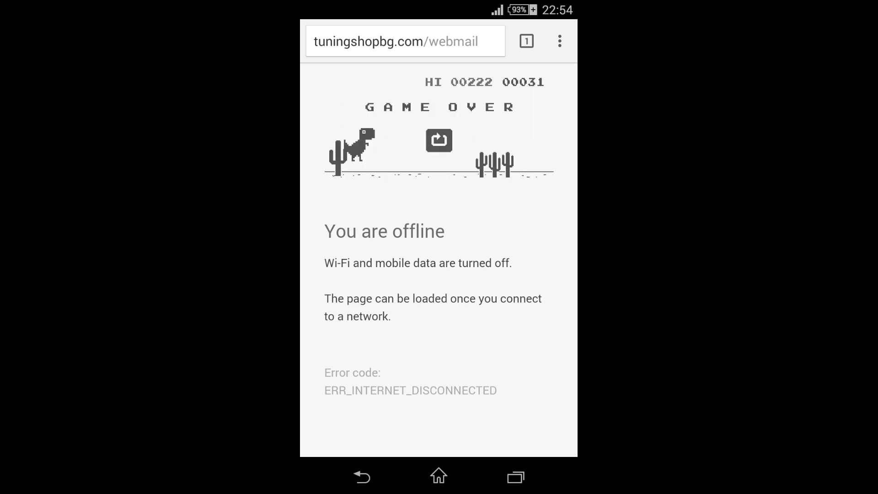
Restart the run and jump the cactus groups to pass 100 points.
key(space)
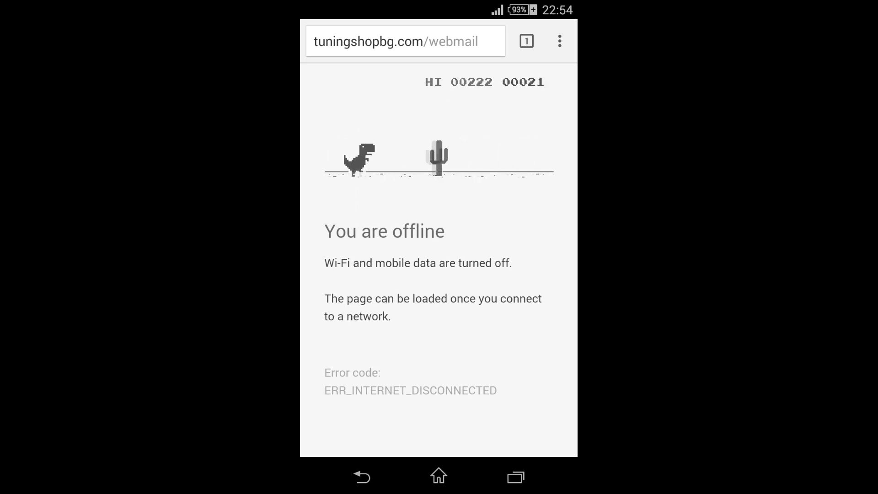
key(space)
key(space)
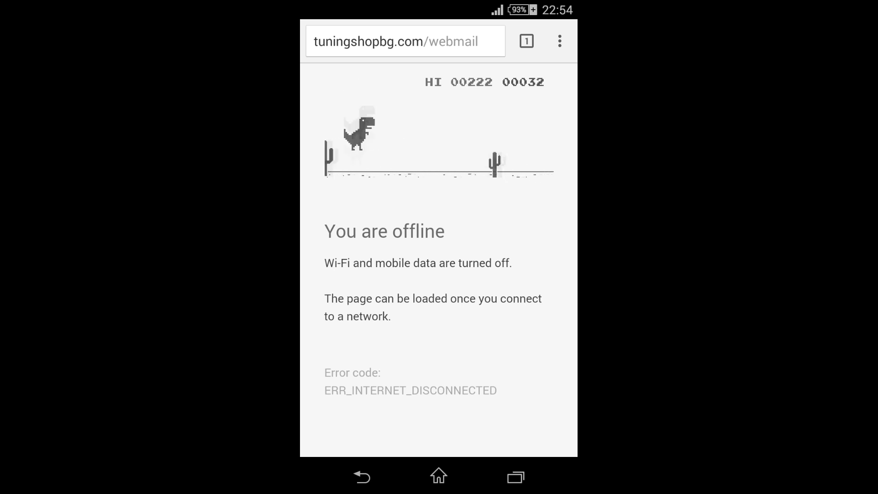
key(space)
key(space)
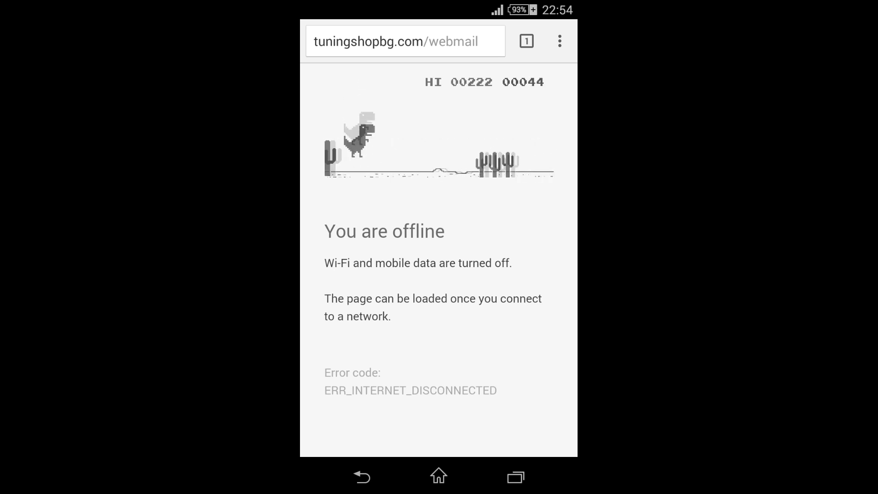
key(space)
key(space)
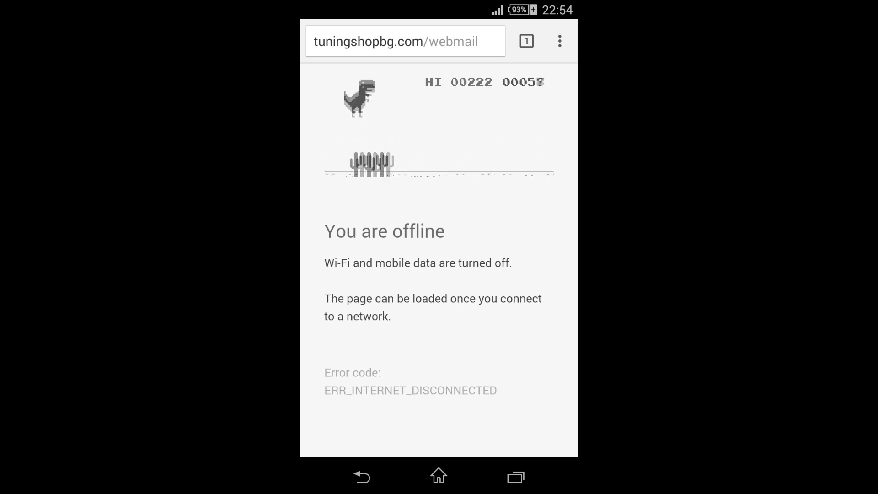
key(space)
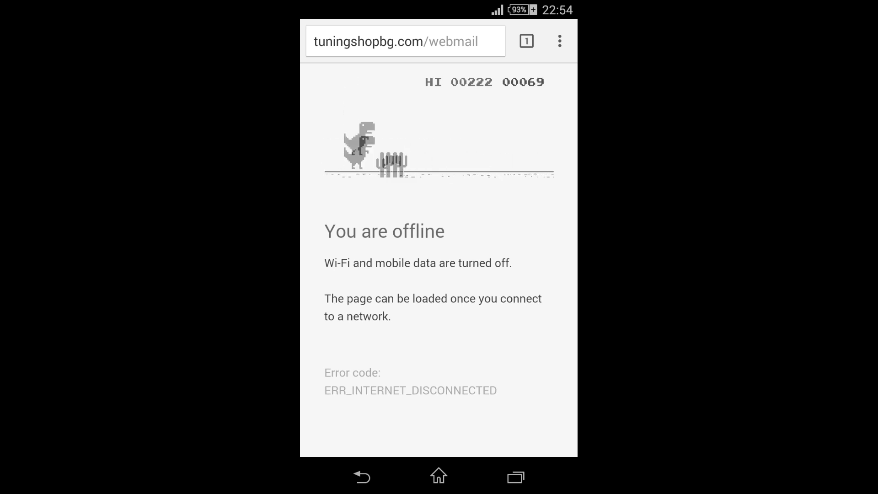
key(space)
key(space)
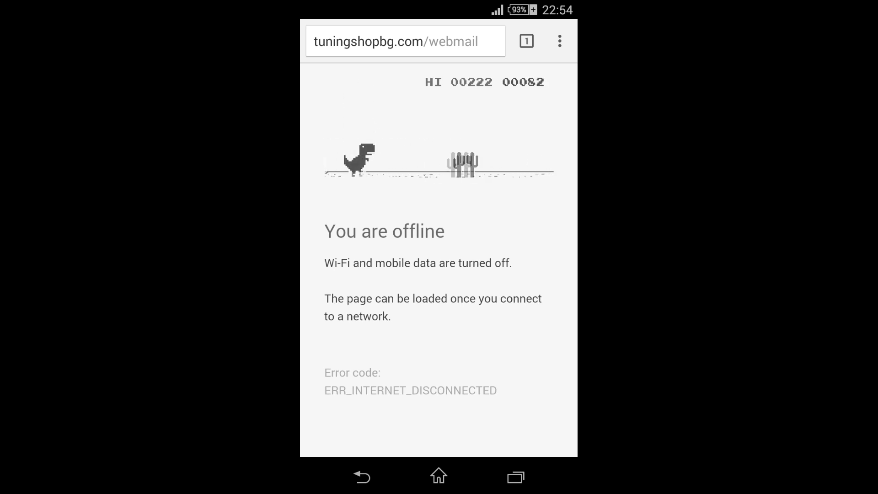
key(space)
key(space)
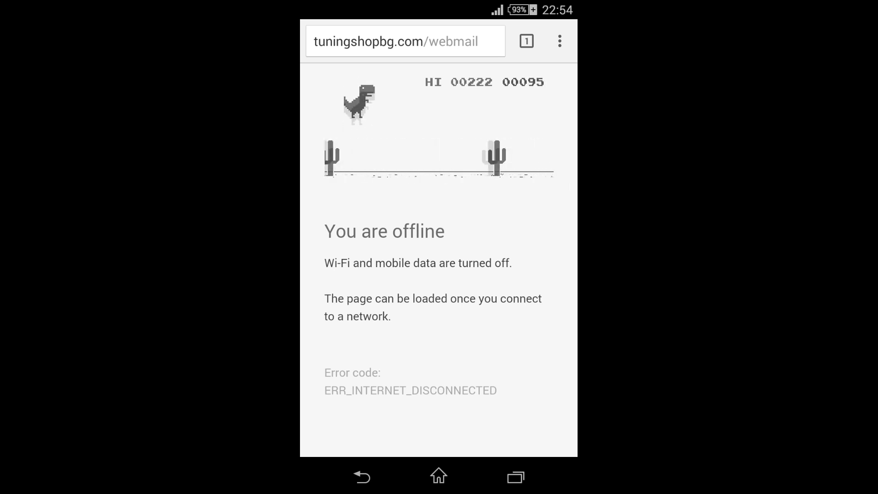
key(space)
key(space)
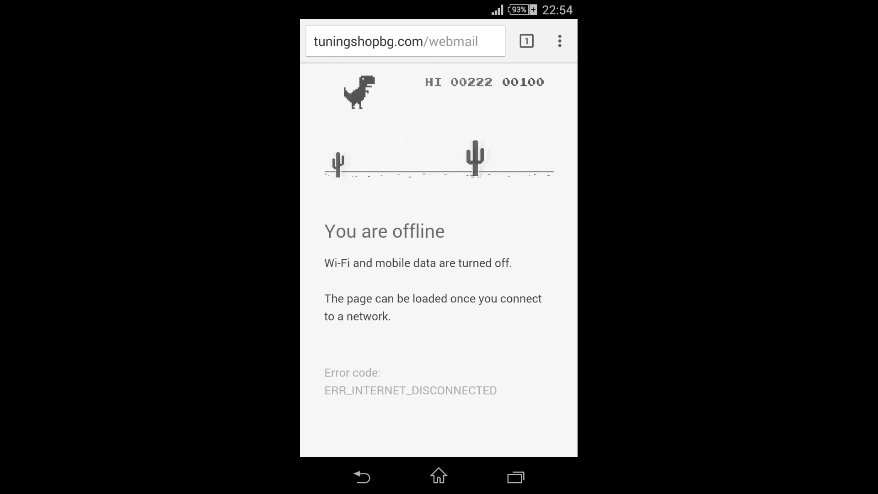
key(space)
key(space)
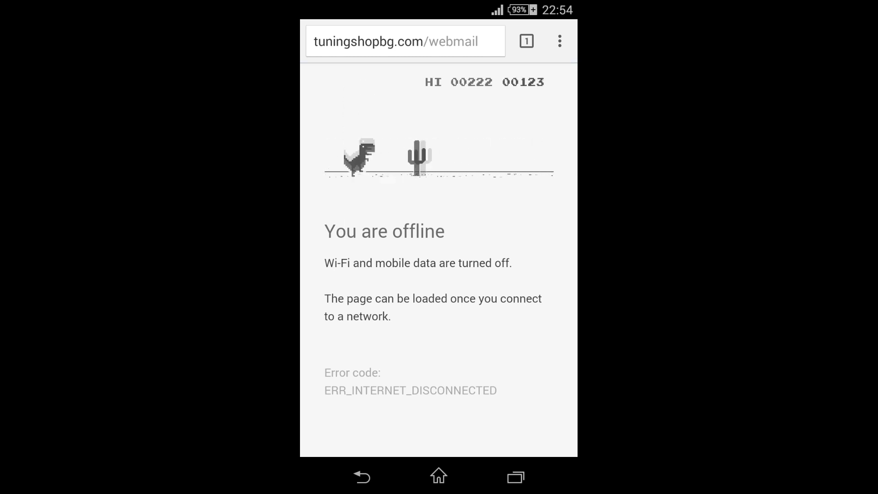
key(space)
key(space)
key(space)
key(space)
key(space)
Keep clearing cacti past 200 until the score reaches 291, beating 222.
key(space)
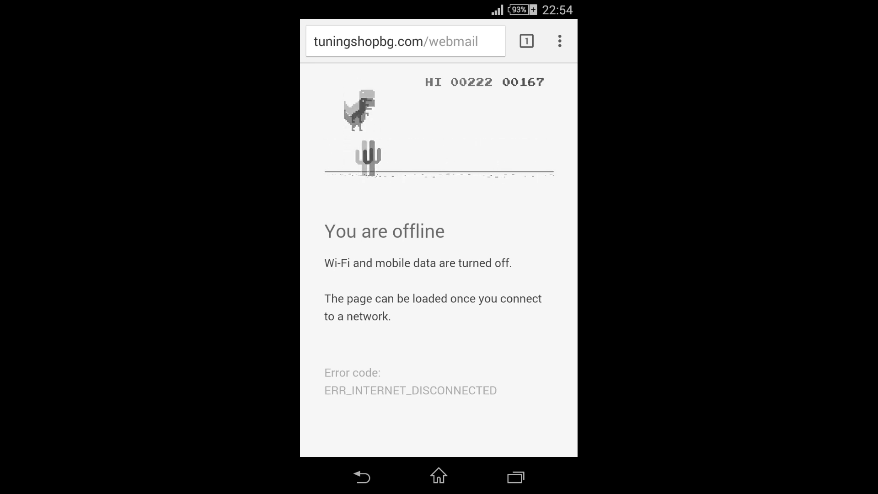
key(space)
key(space)
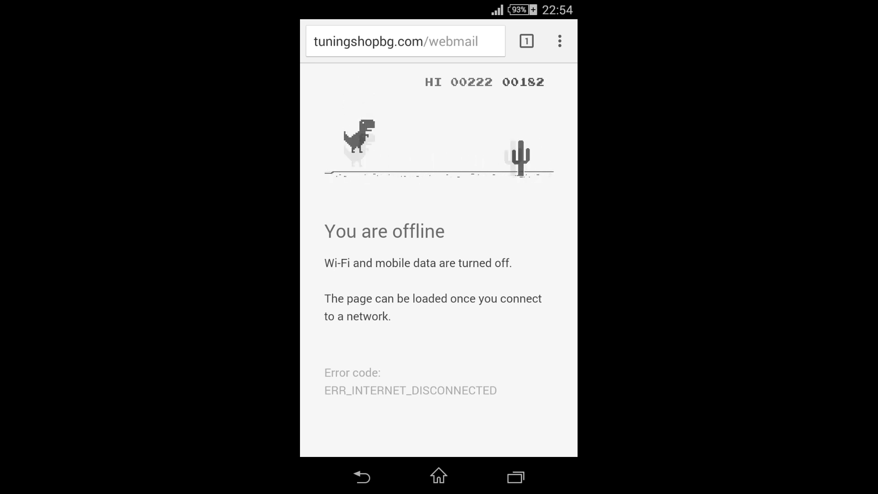
key(space)
key(space)
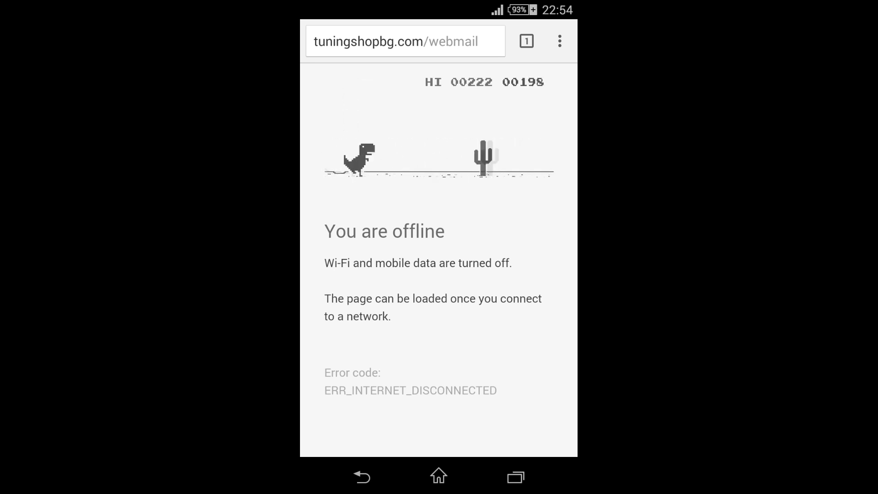
key(space)
key(space)
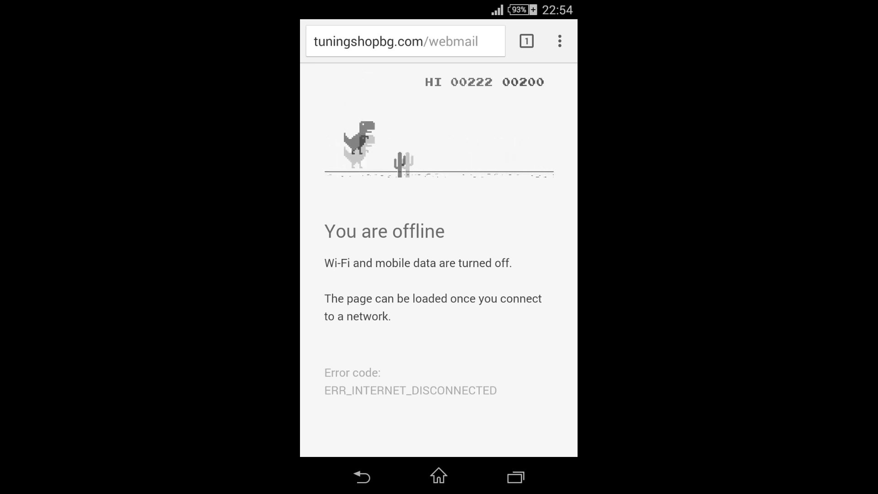
key(space)
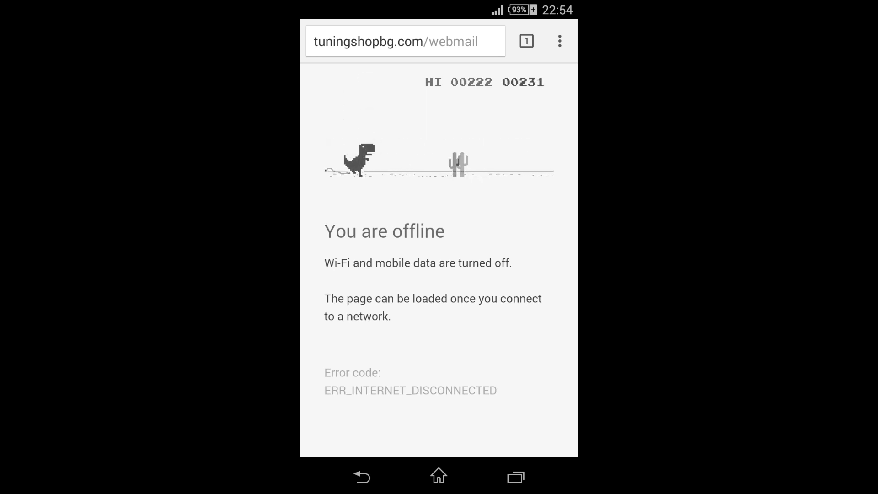
key(space)
key(space)
key(space)
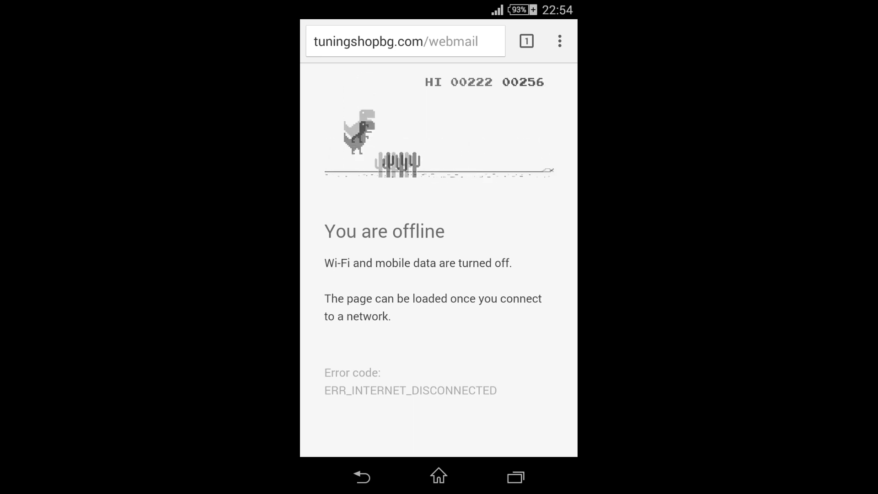
key(space)
key(space)
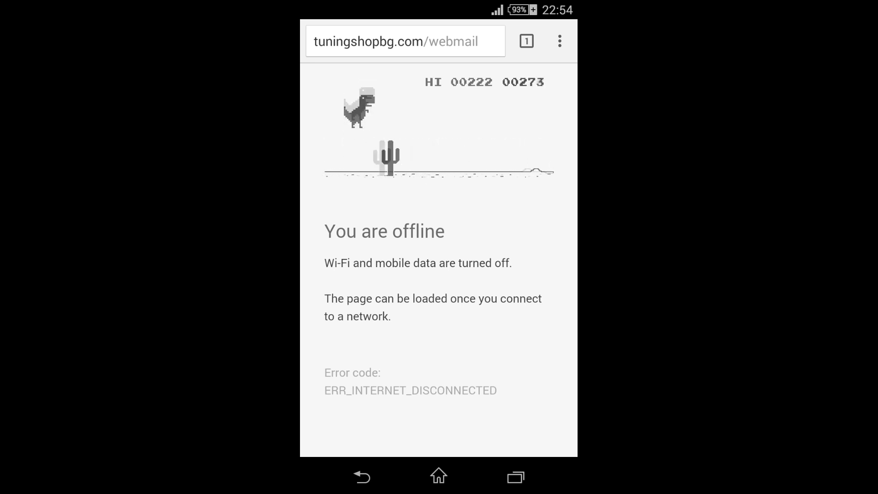
key(space)
key(space)
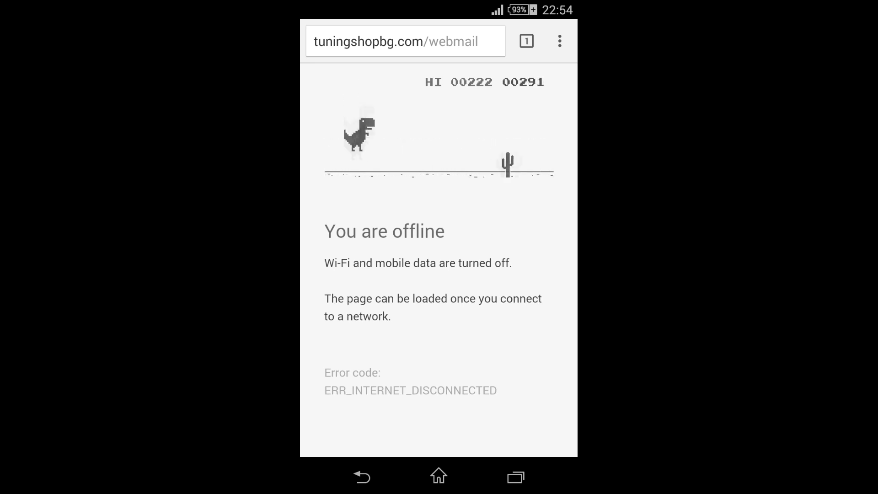
key(space)
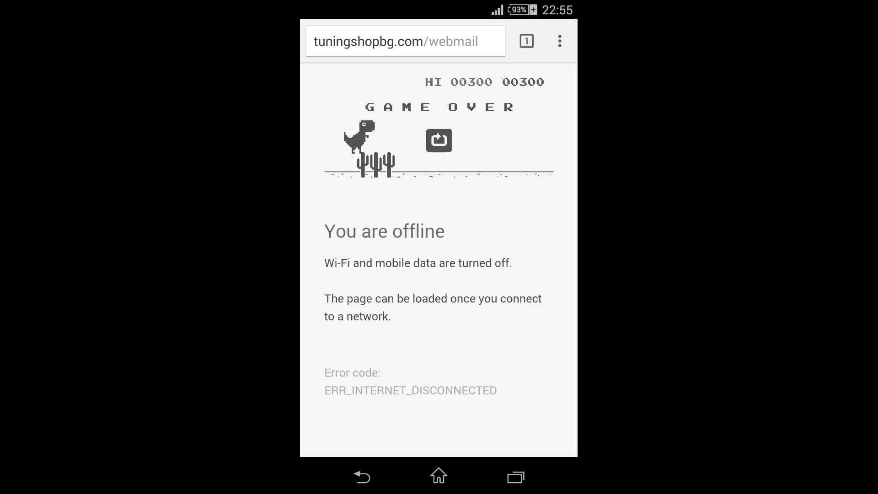